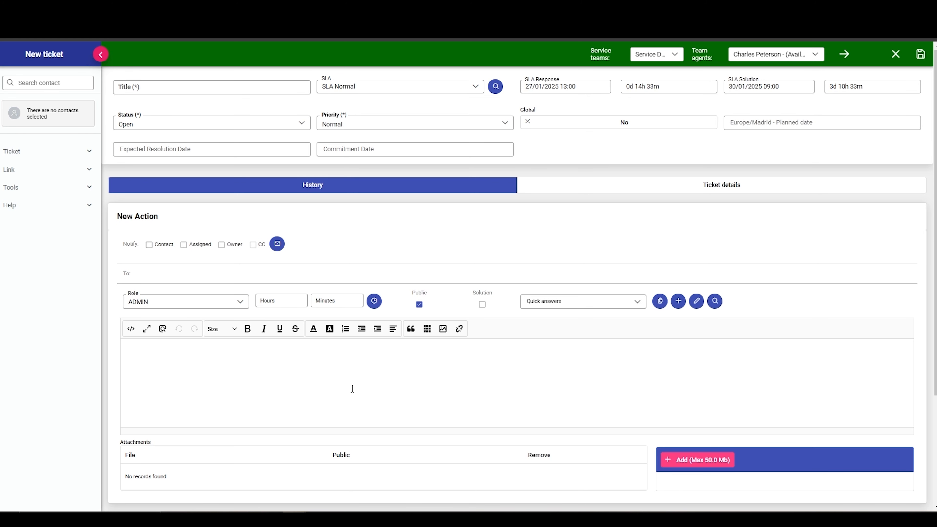
left_click(666, 187)
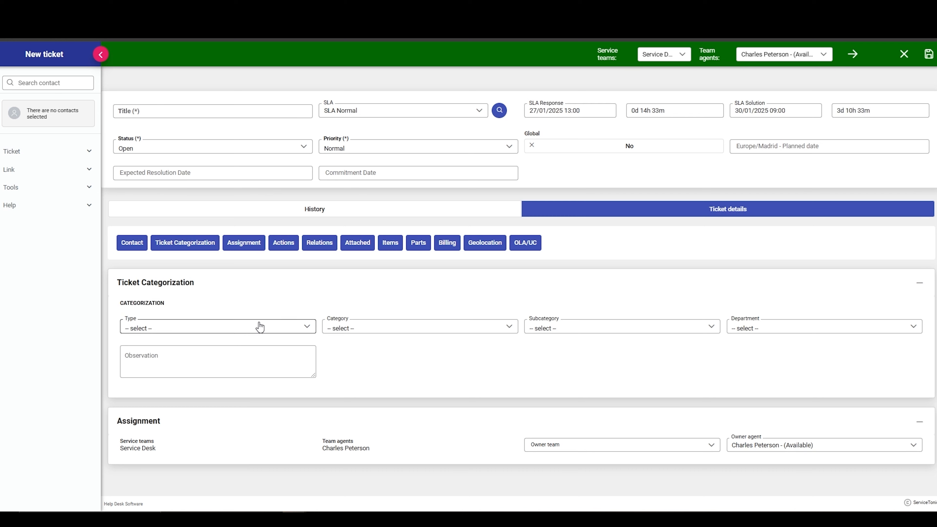
left_click(295, 209)
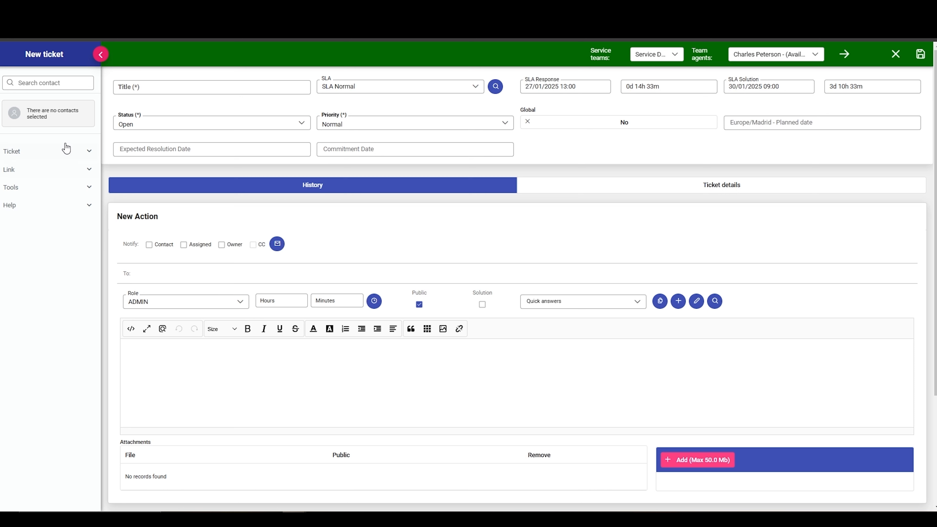
Step: Find the requester by first name and set that person as the new ticket's contact
left_click(33, 84)
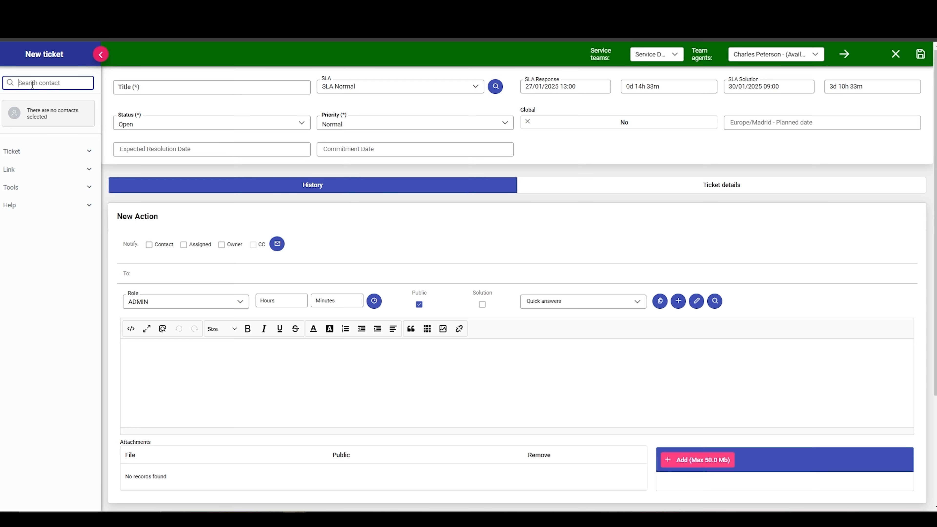
type("carly")
key("Return")
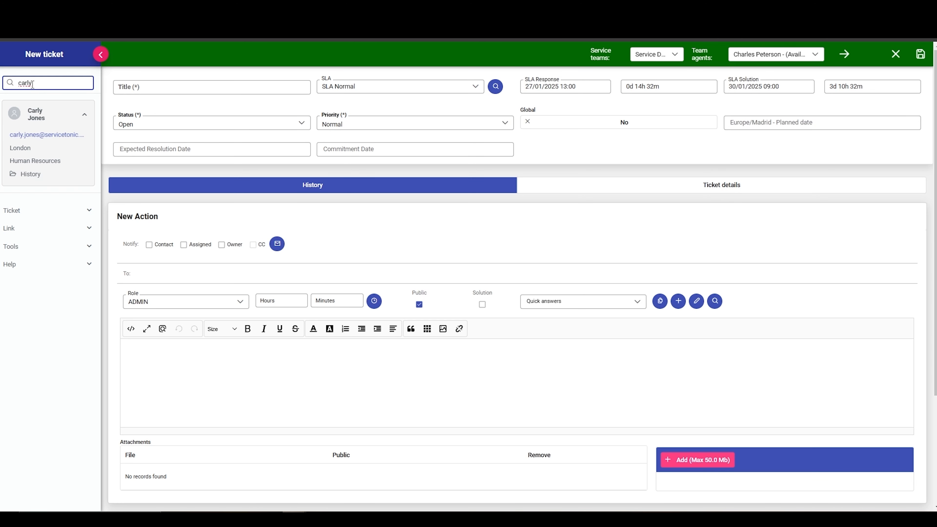
Step: Link the LG Electric Company monitor to the ticket as its configuration item (CI)
left_click(39, 228)
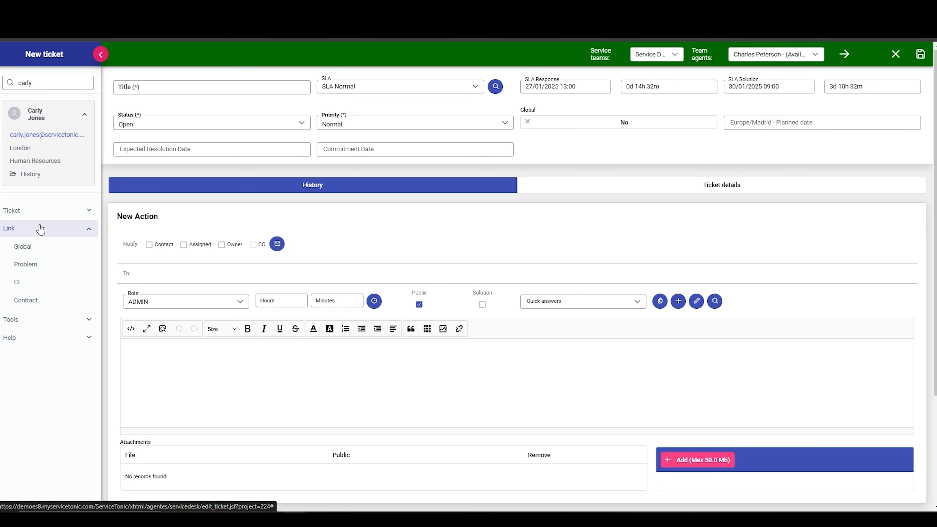
left_click(19, 281)
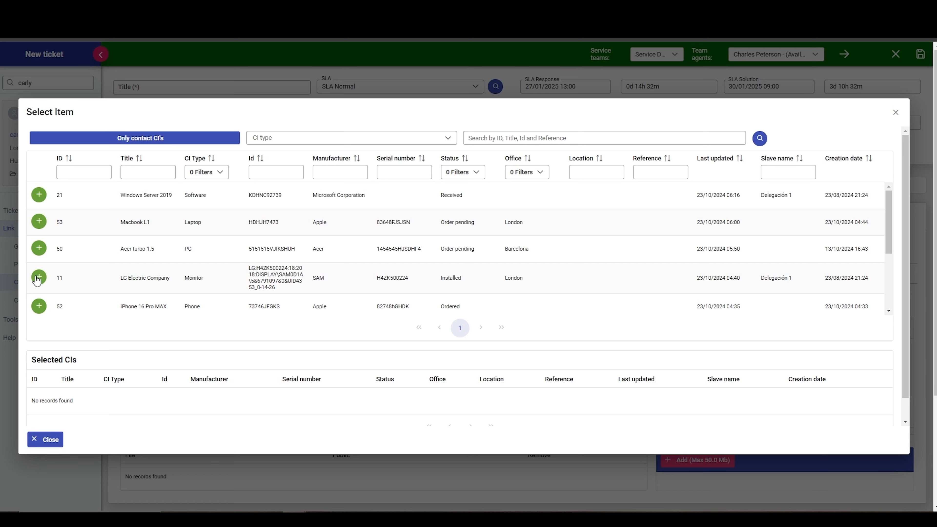
left_click(39, 276)
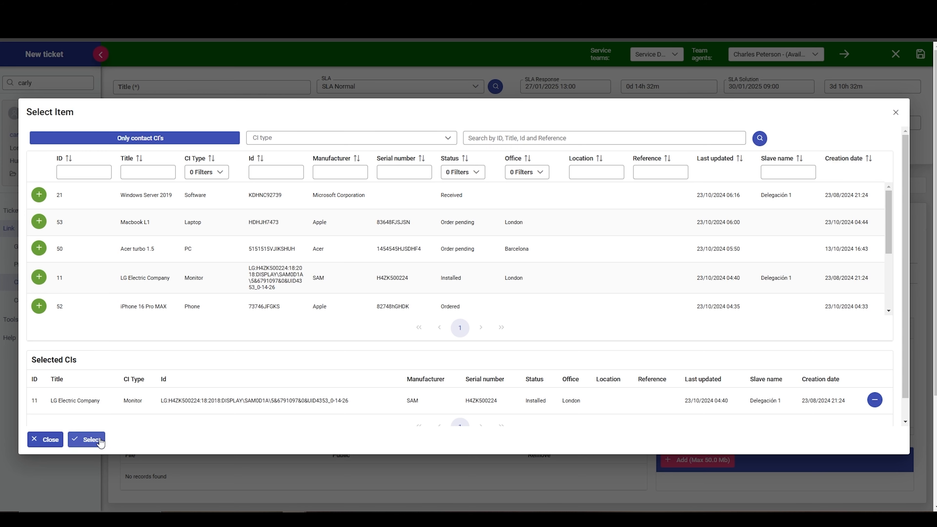
left_click(85, 439)
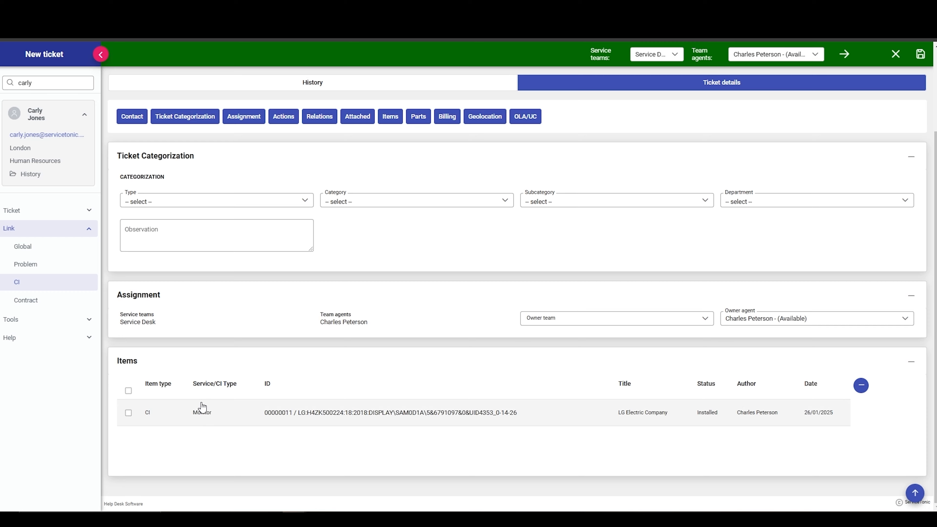
Step: Title the ticket "The monitor is not working"
scroll(200, 410, "up", 3)
left_click(158, 87)
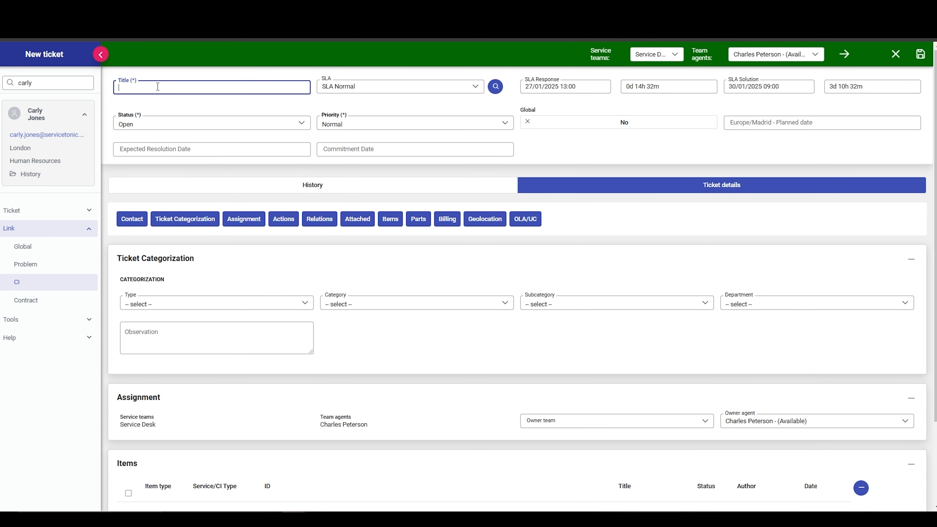
type("The mo")
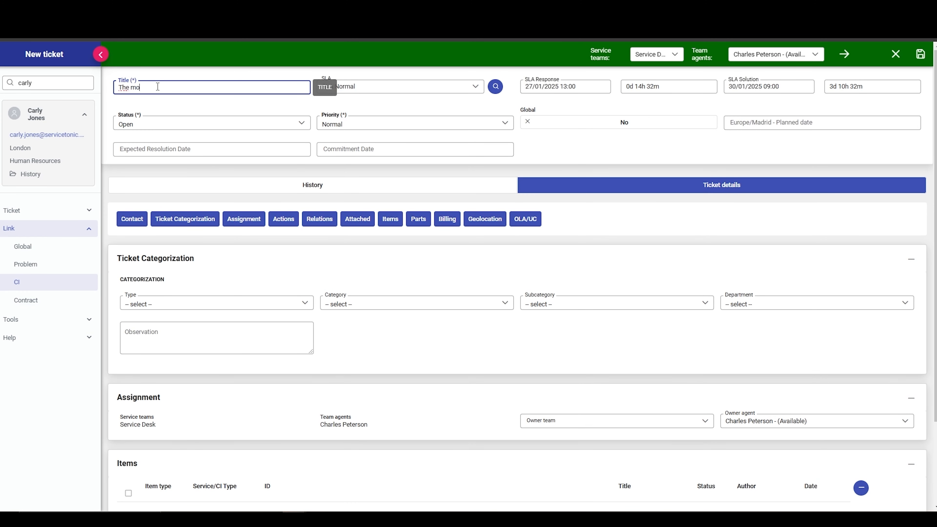
type("nitor is not working")
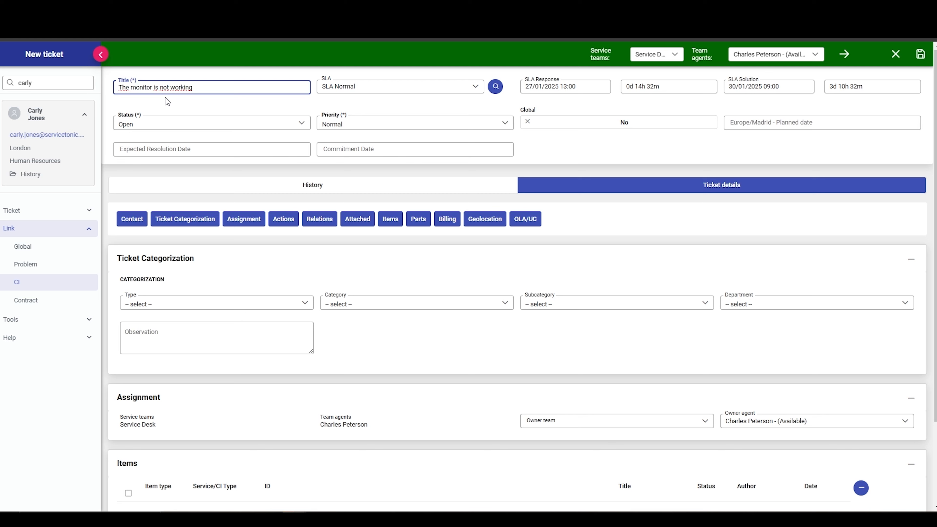
Step: Set the ticket's priority to High
left_click(372, 126)
left_click(373, 129)
left_click(373, 129)
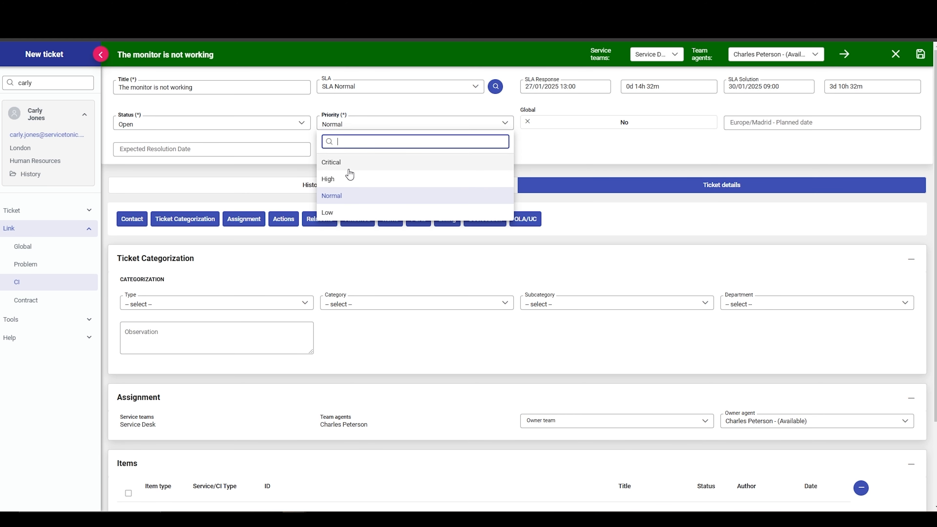
left_click(368, 179)
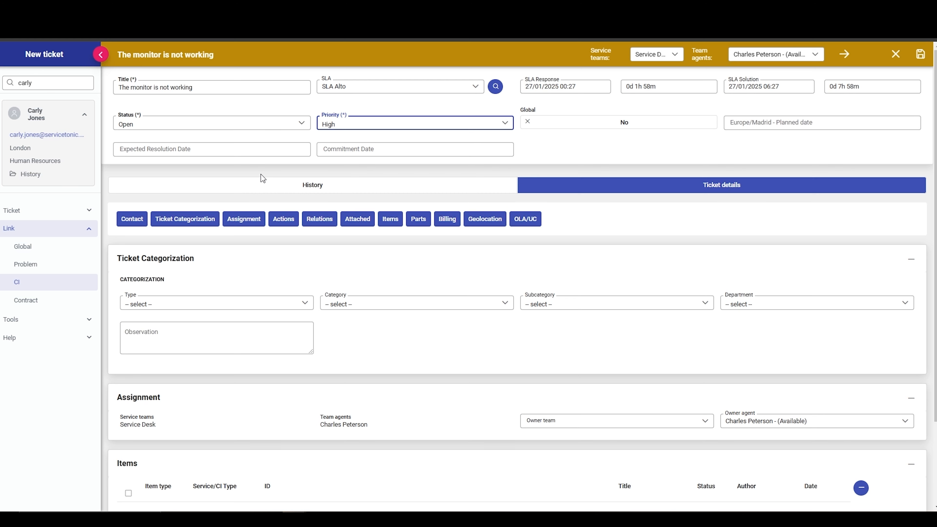
Step: Categorize the ticket as type Incident, category Hardware and subcategory Monitor
left_click(239, 306)
left_click(157, 375)
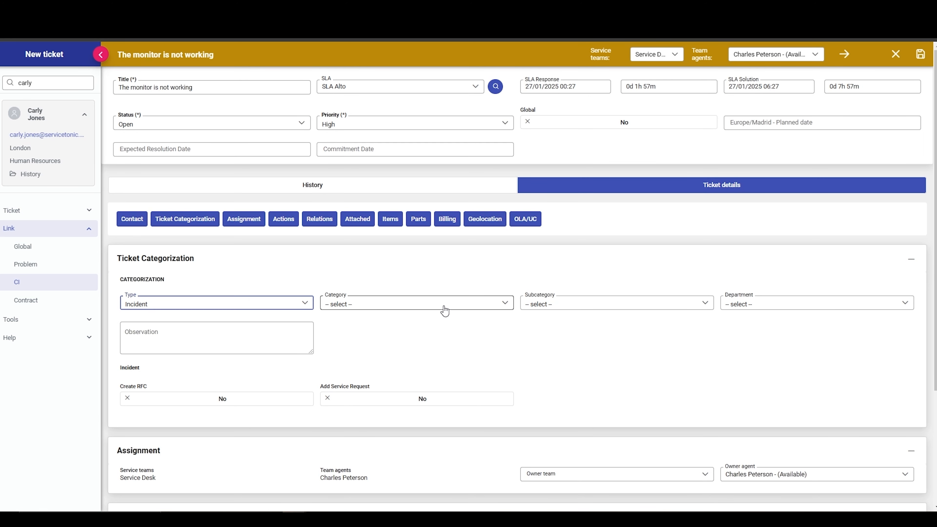
left_click(443, 306)
left_click(349, 362)
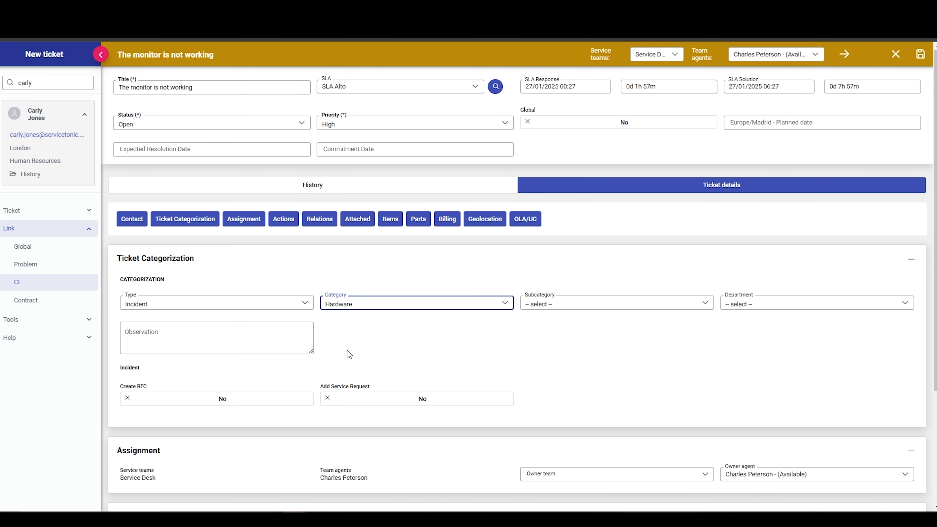
left_click(622, 309)
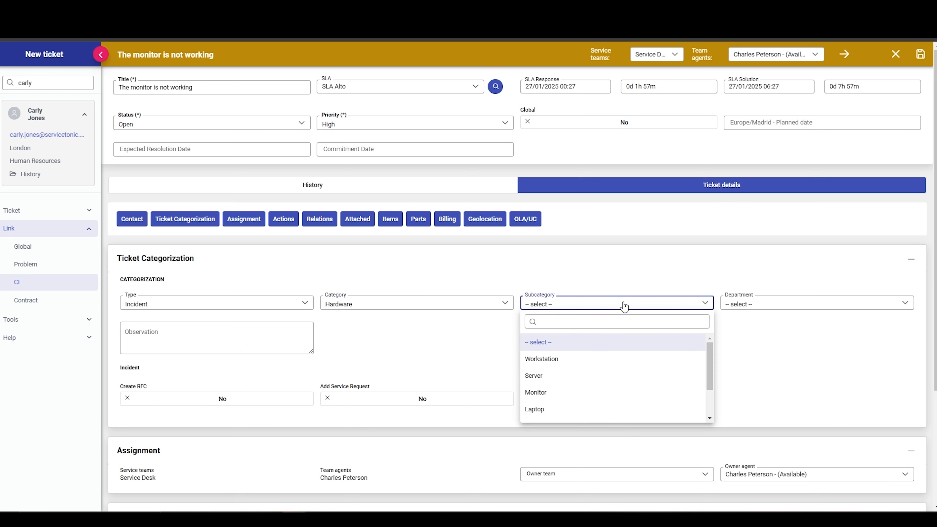
left_click(540, 391)
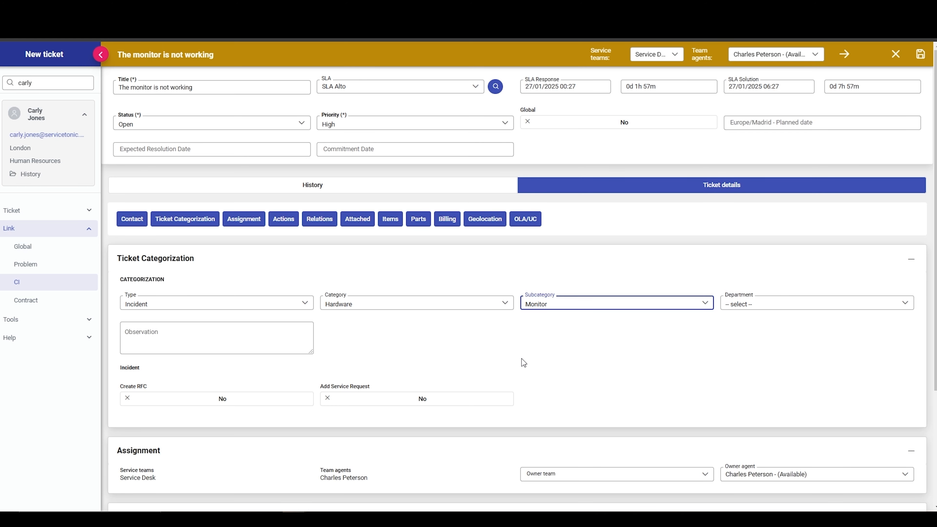
Step: Fill in the ticket's geolocation from the affected CI, LG Electric Company
left_click(485, 219)
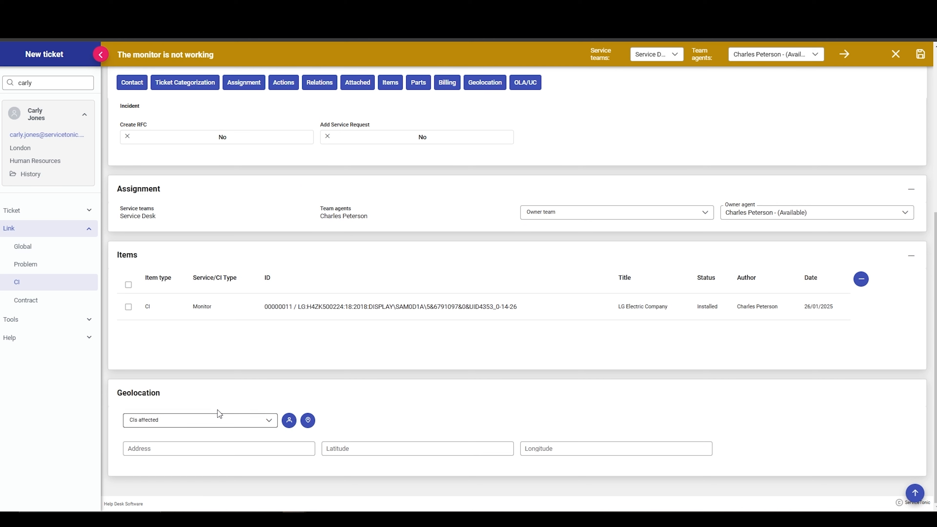
left_click(225, 420)
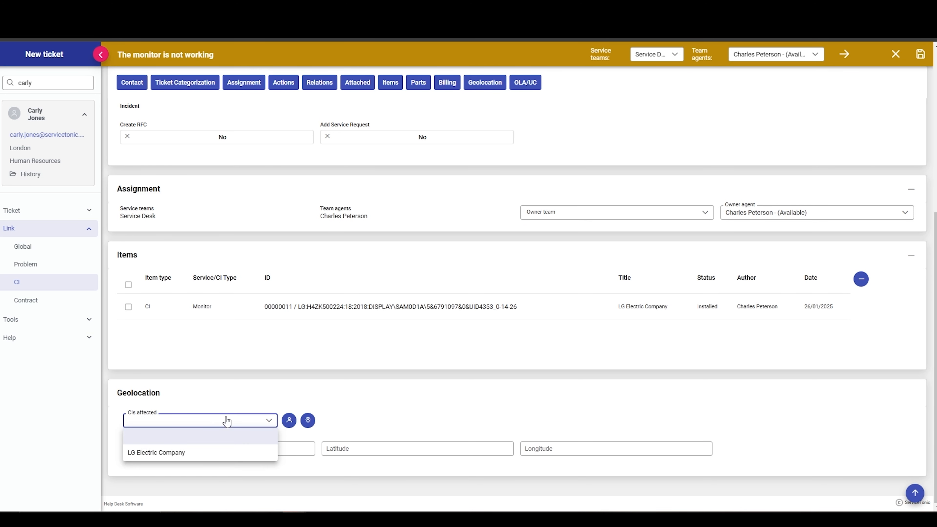
left_click(157, 453)
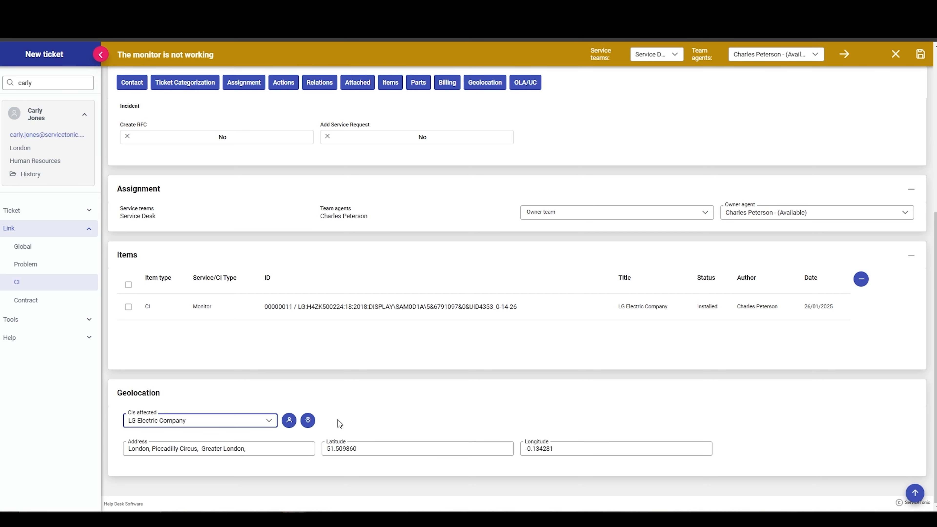
Step: Reassign the ticket to another available agent of the Service Desk team
left_click(795, 54)
left_click(769, 107)
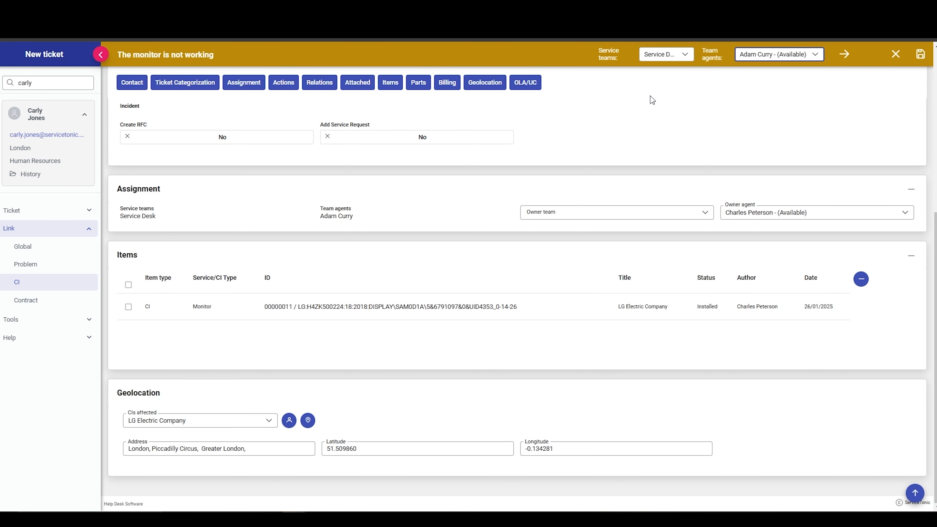
Step: Insert the "Link to KB" quick answer into the message of the ticket's new action
scroll(644, 97, "up", 7)
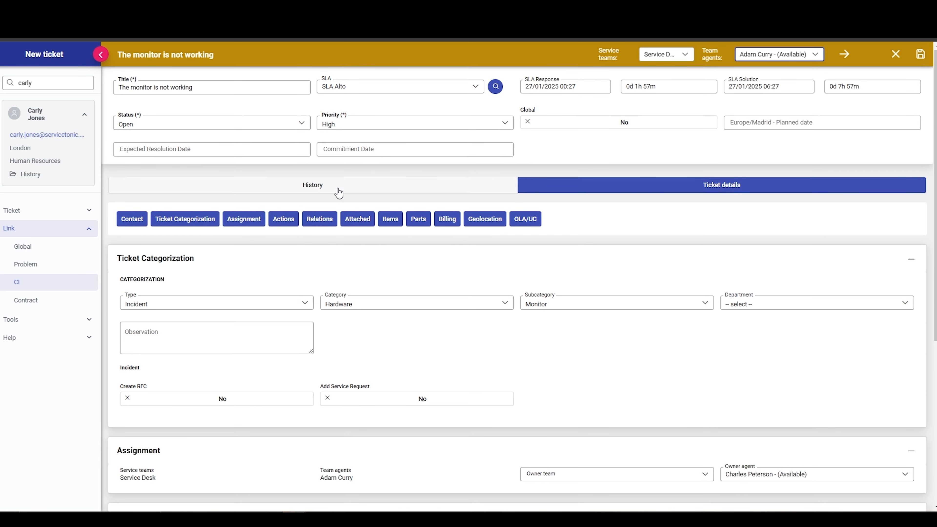
left_click(311, 184)
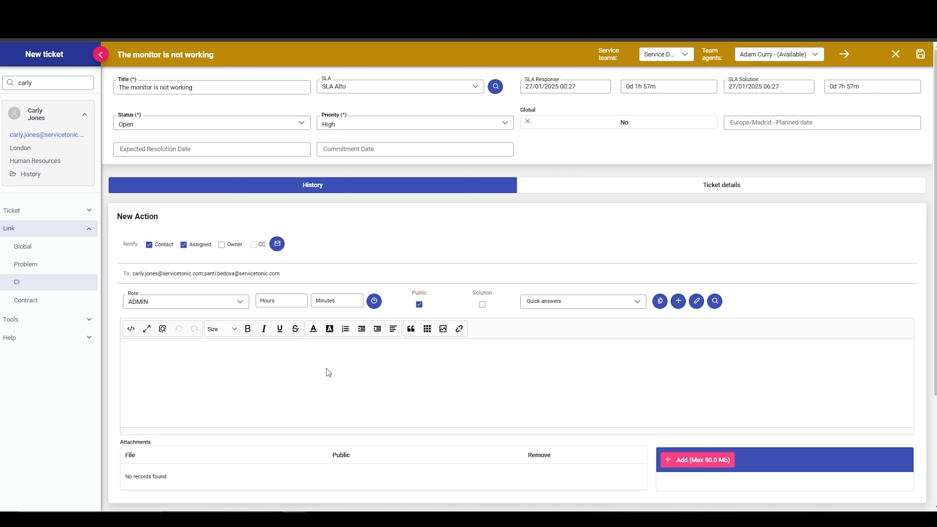
left_click(620, 302)
left_click(551, 376)
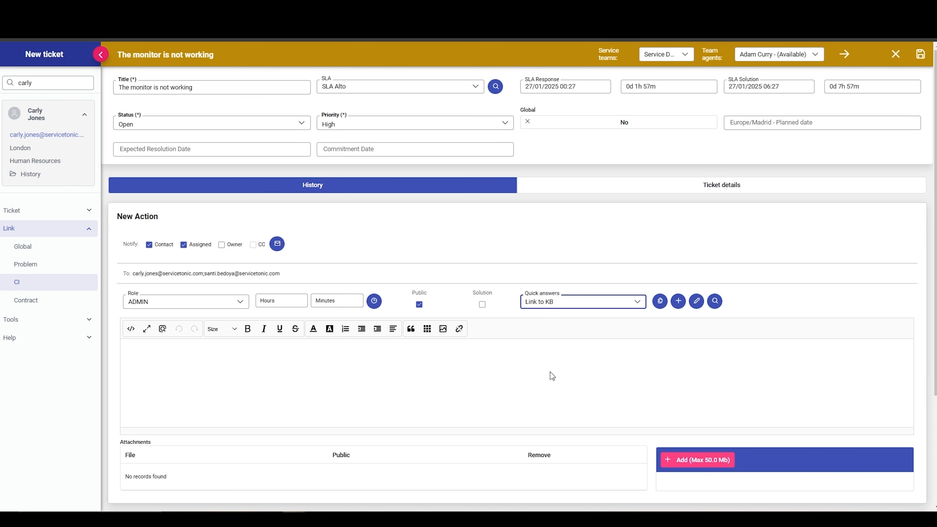
left_click(659, 301)
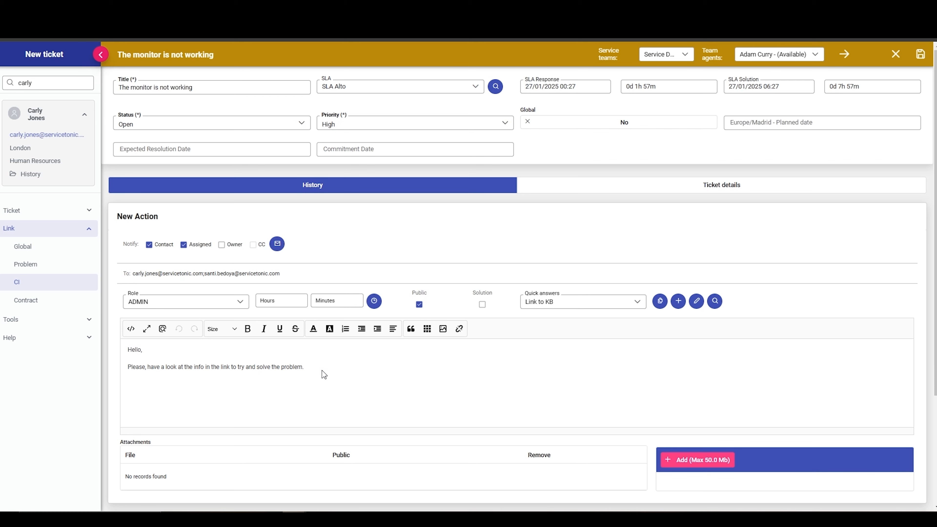
Step: Search the knowledge base for "monitor" and choose the suggested topic LG LCD Monitor Power Problem
left_click(63, 319)
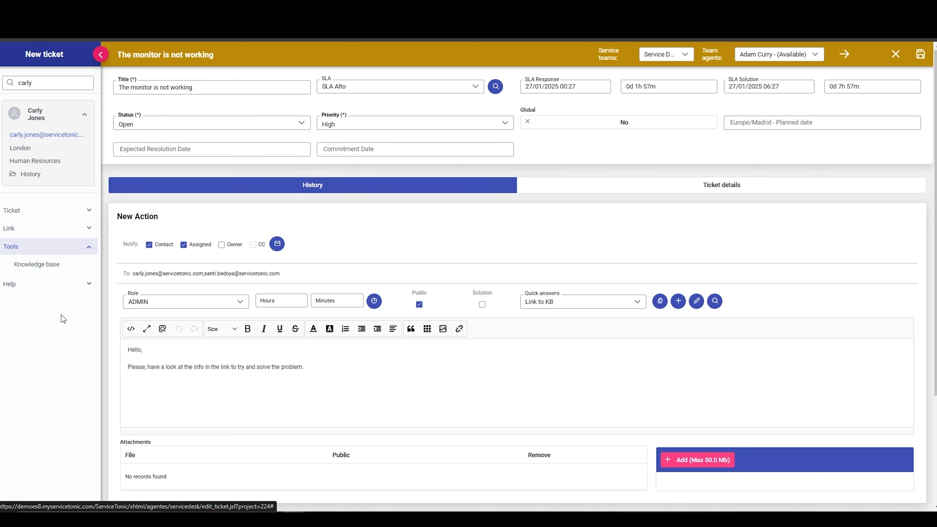
left_click(38, 264)
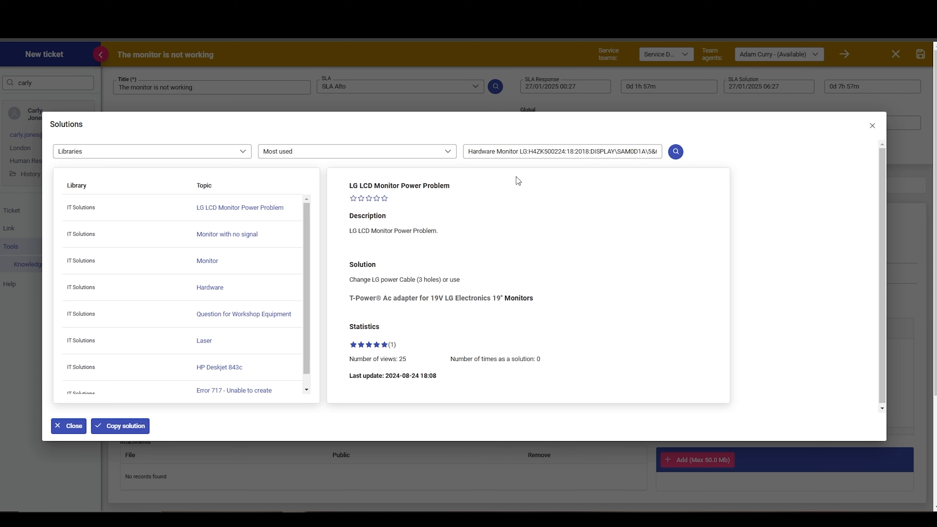
double_click(542, 151)
triple_click(541, 151)
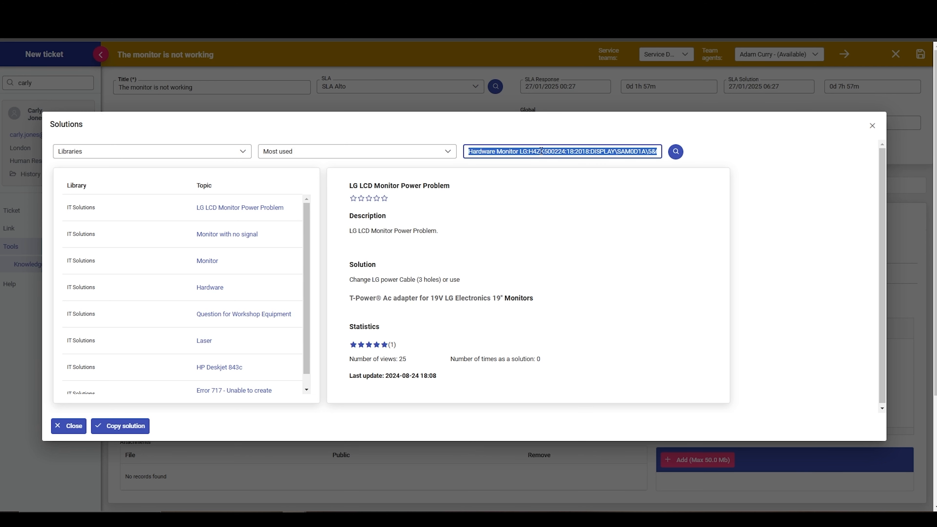
type("monitor")
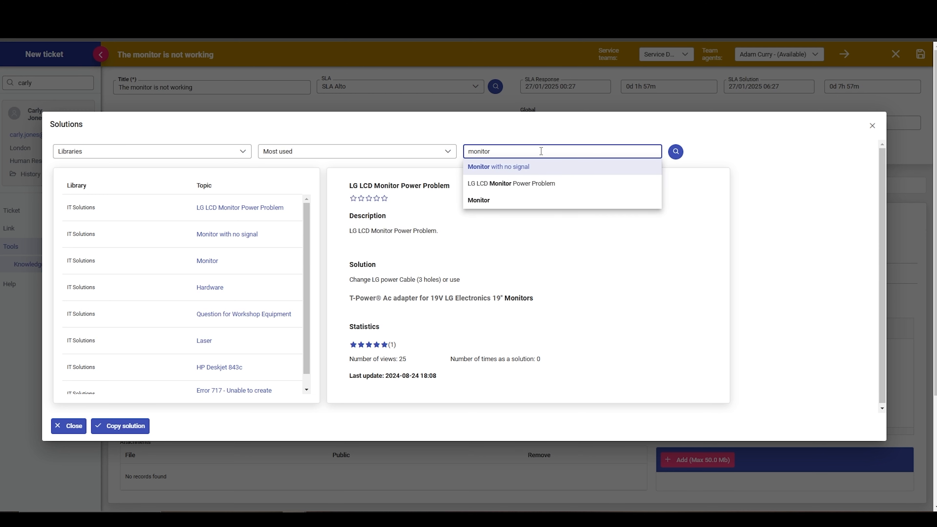
left_click(540, 184)
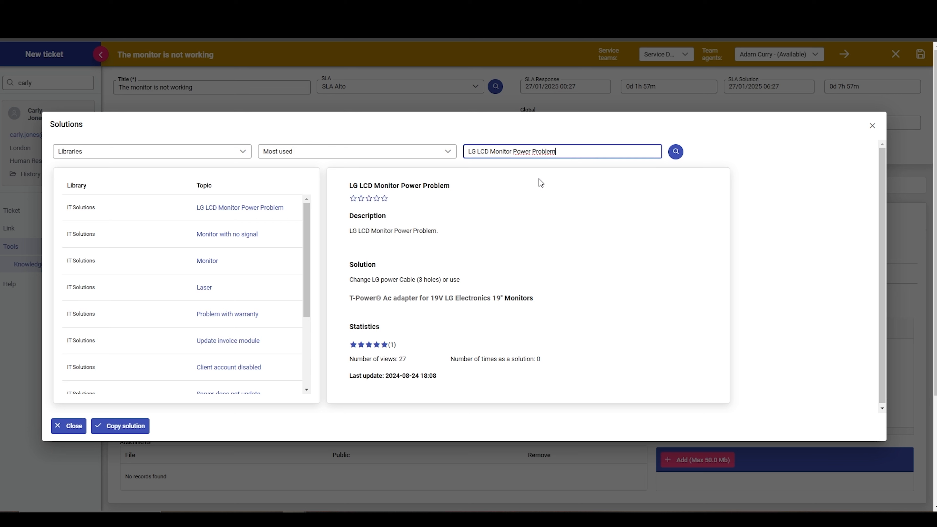
Step: Copy the LG LCD Monitor Power Problem solution into the message and add the agent's signature below it
left_click(241, 209)
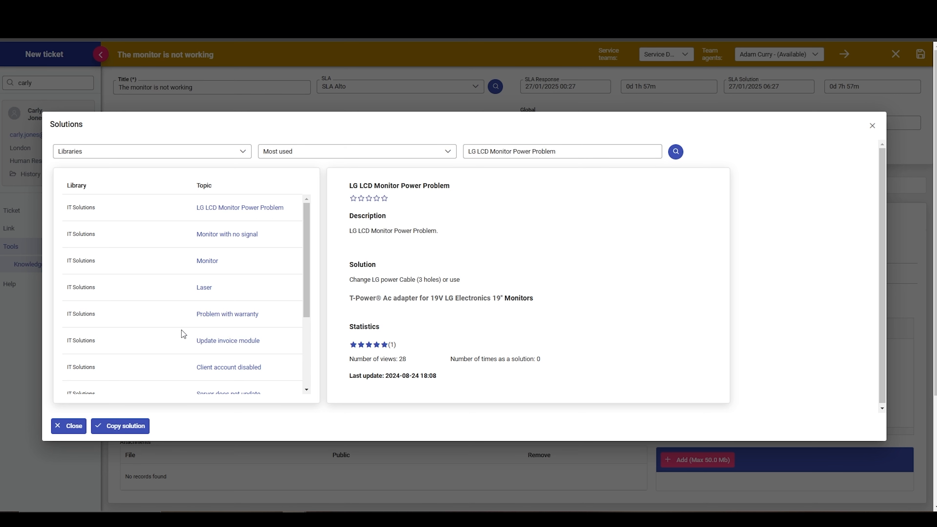
left_click(119, 425)
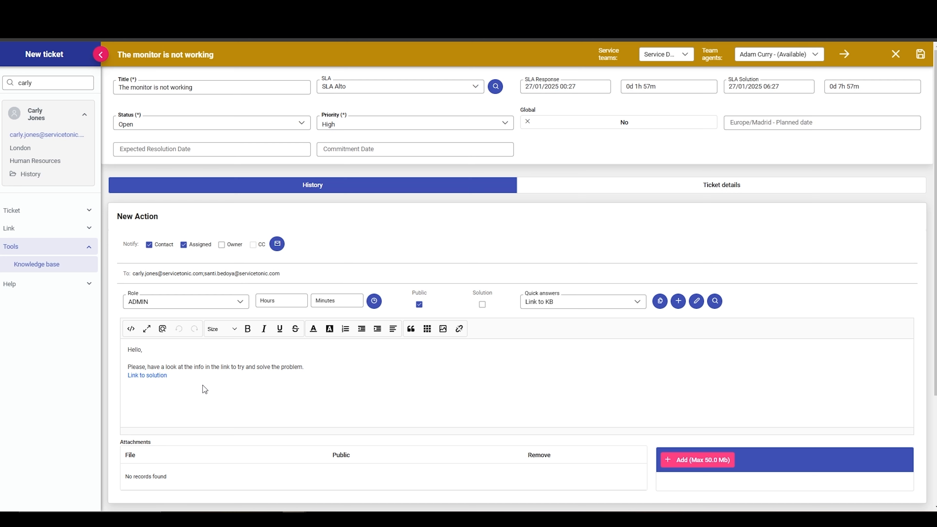
left_click(697, 301)
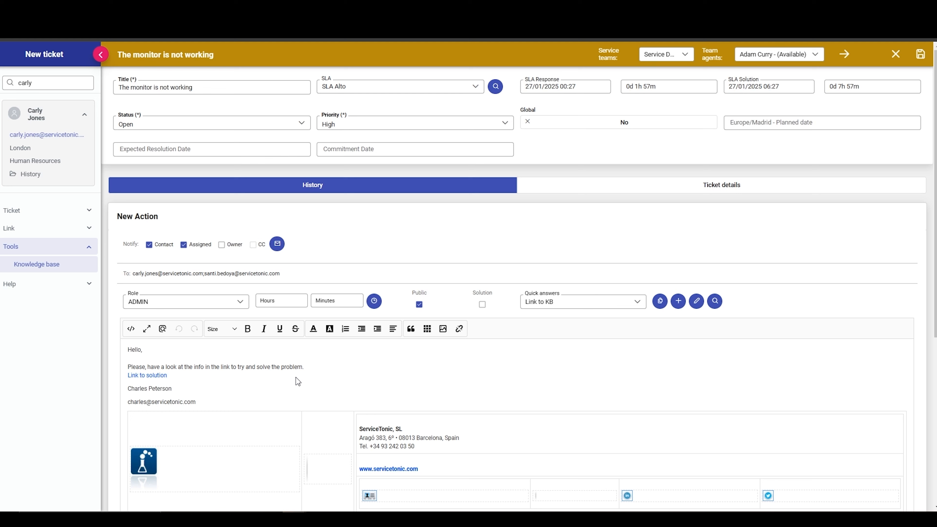
Step: Set the ticket's status to Awaiting user and save the ticket
left_click(185, 124)
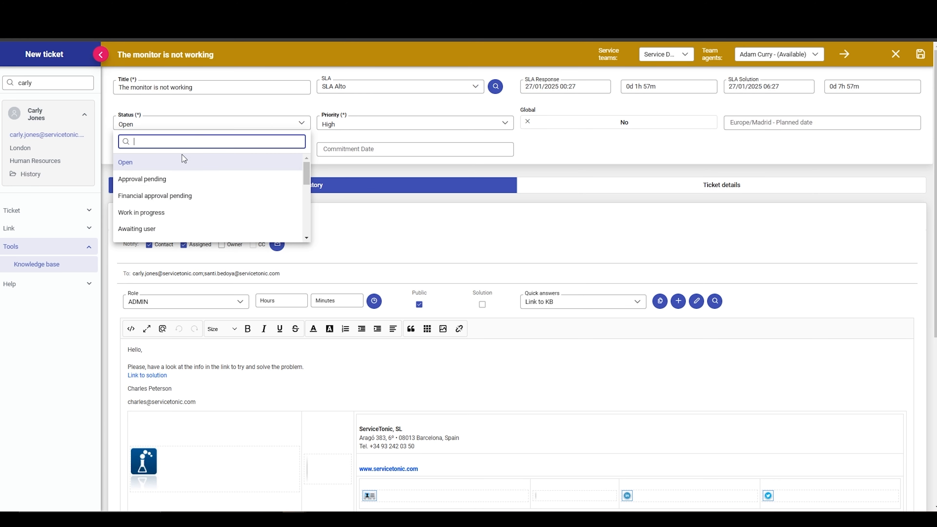
left_click(153, 229)
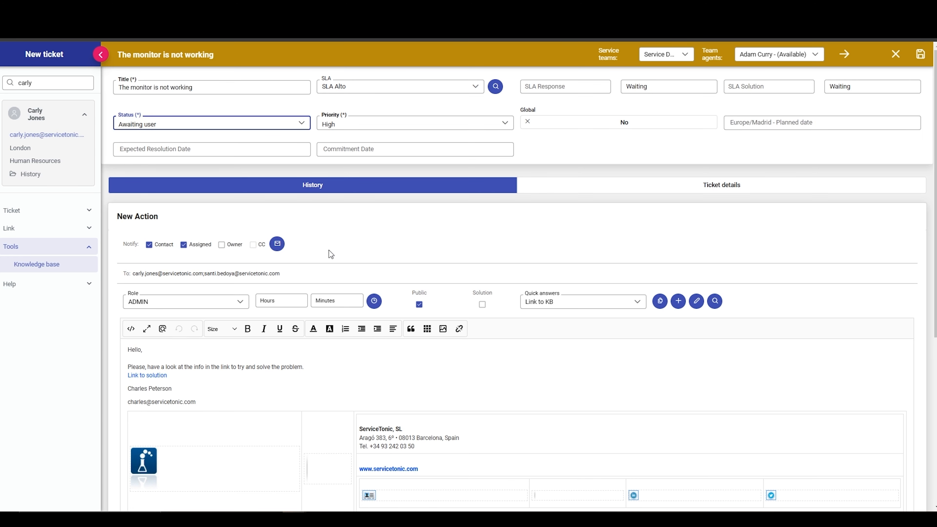
left_click(921, 54)
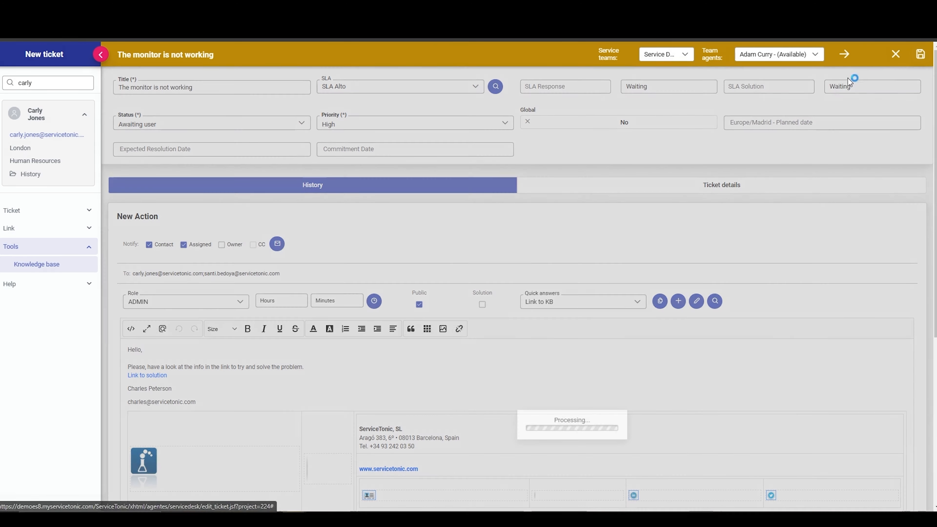